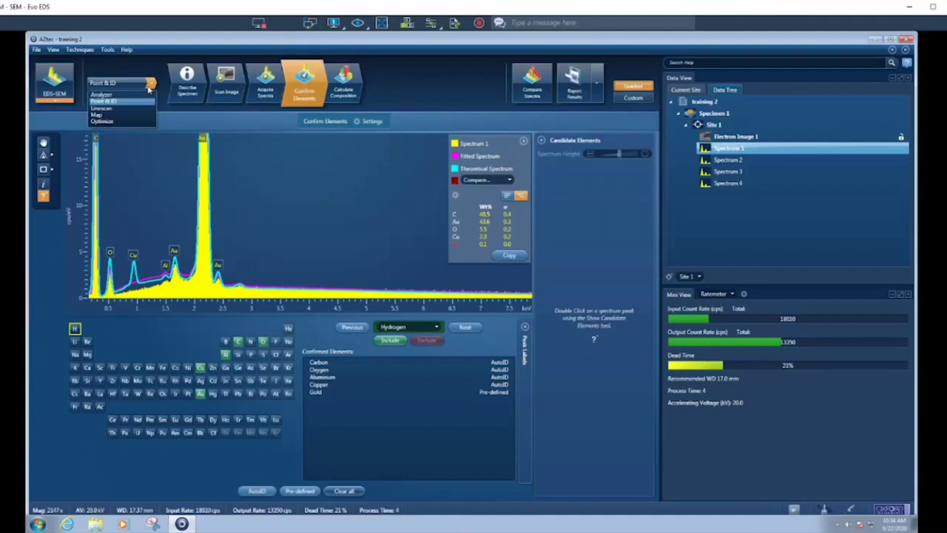
# Switch AZtec to the Map workflow and show Pre-defined Elements for Specimen 1, Site 1
pyautogui.click(141, 116)
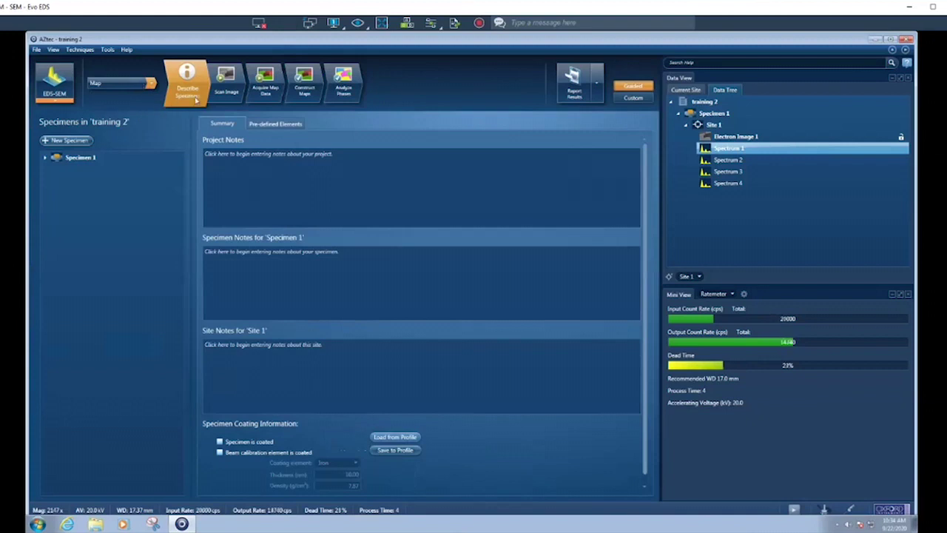
pyautogui.click(44, 157)
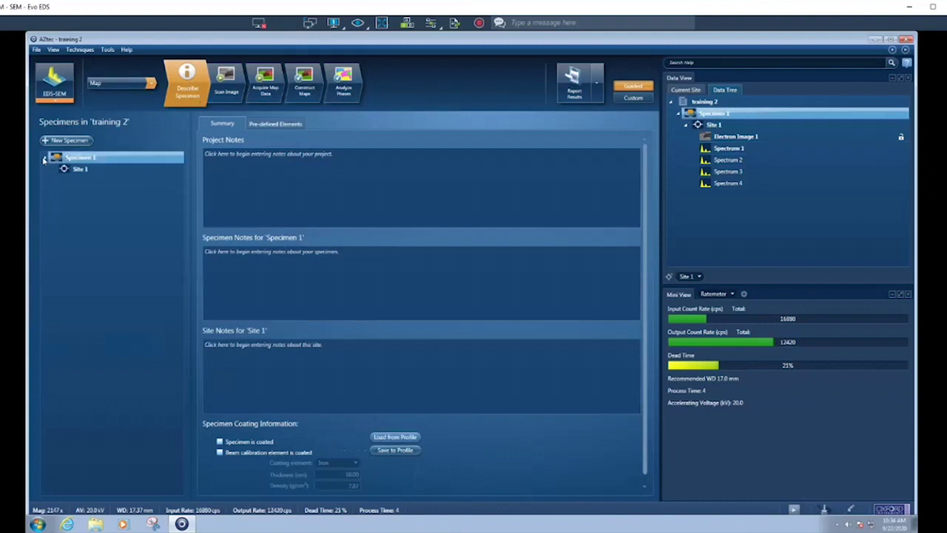
pyautogui.click(71, 168)
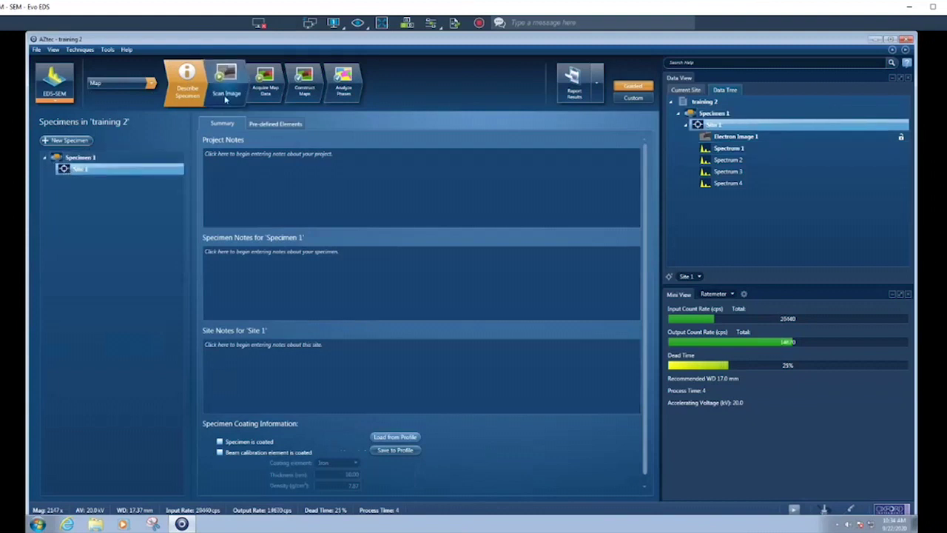
pyautogui.click(275, 125)
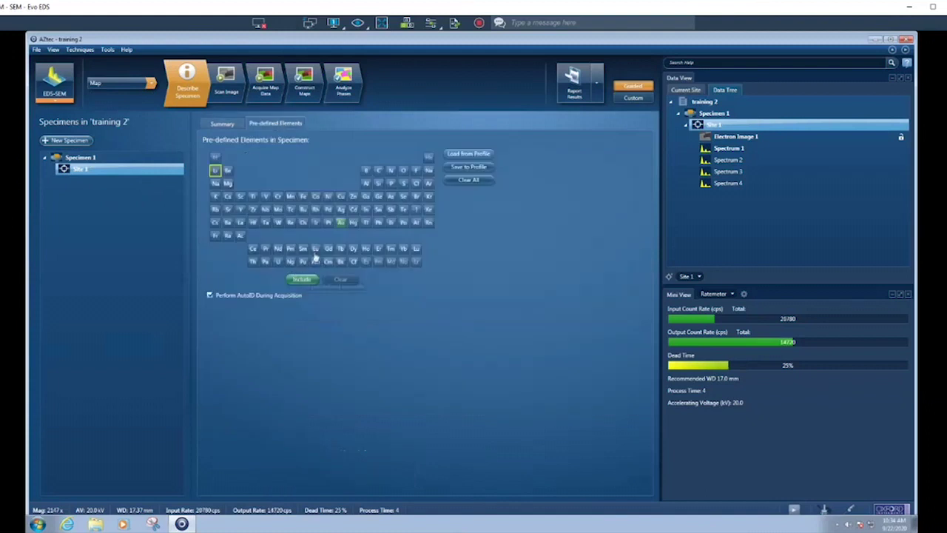
# Create a new Site 2 from the Scan Image step
pyautogui.click(227, 89)
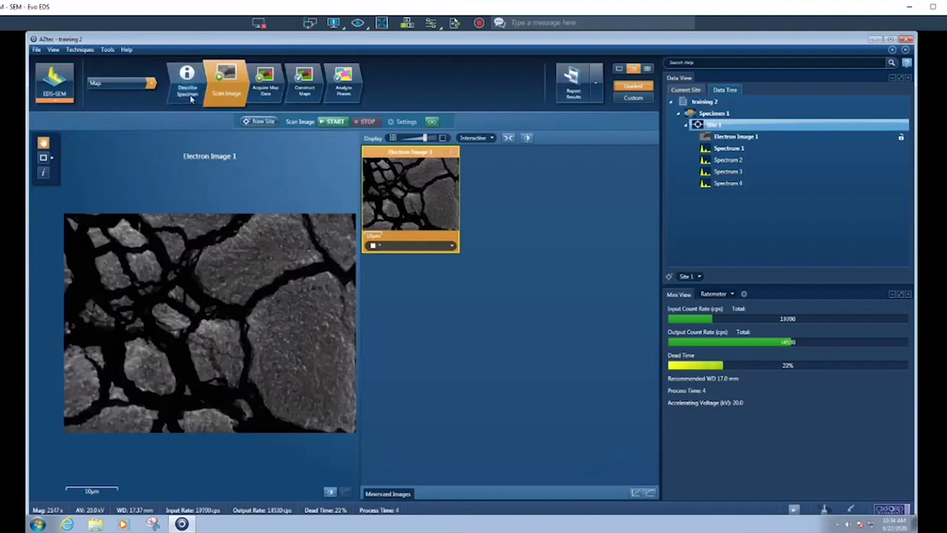
pyautogui.click(255, 122)
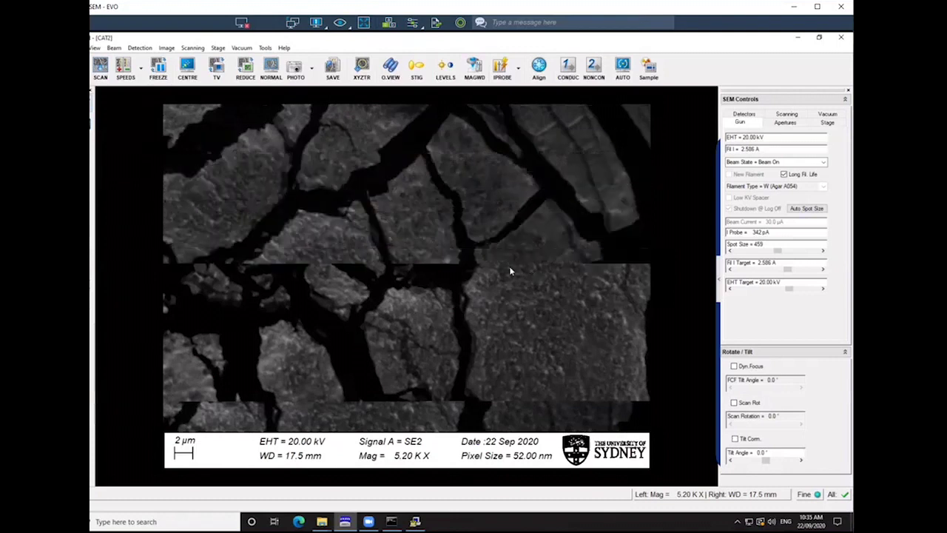
# Lower the SEM magnification from 5.20 K to 3.87 K over a fresh sample area
pyautogui.click(469, 69)
pyautogui.moveTo(497, 218); pyautogui.dragTo(661, 276)
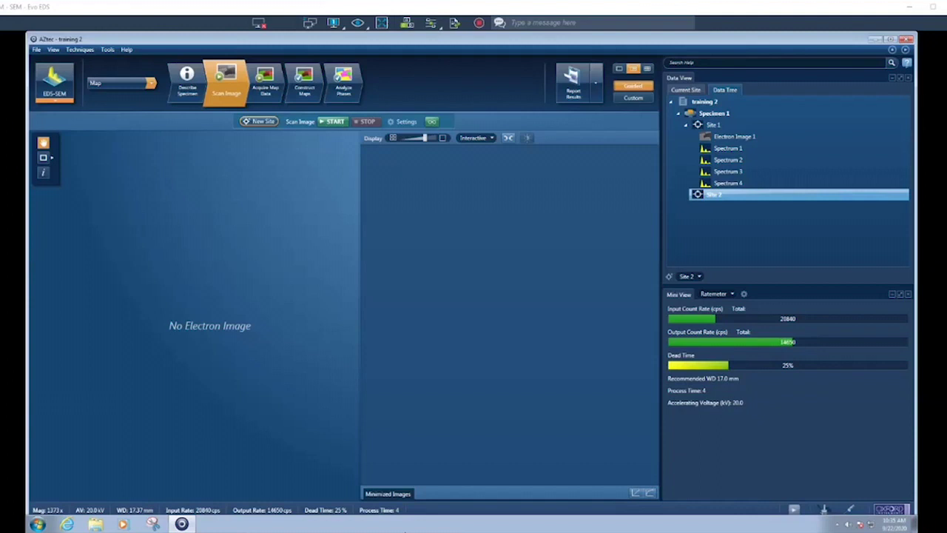
# Set AutoLock drift correction to Auto with 512 reference, 10 µs dwell and SE
pyautogui.click(405, 121)
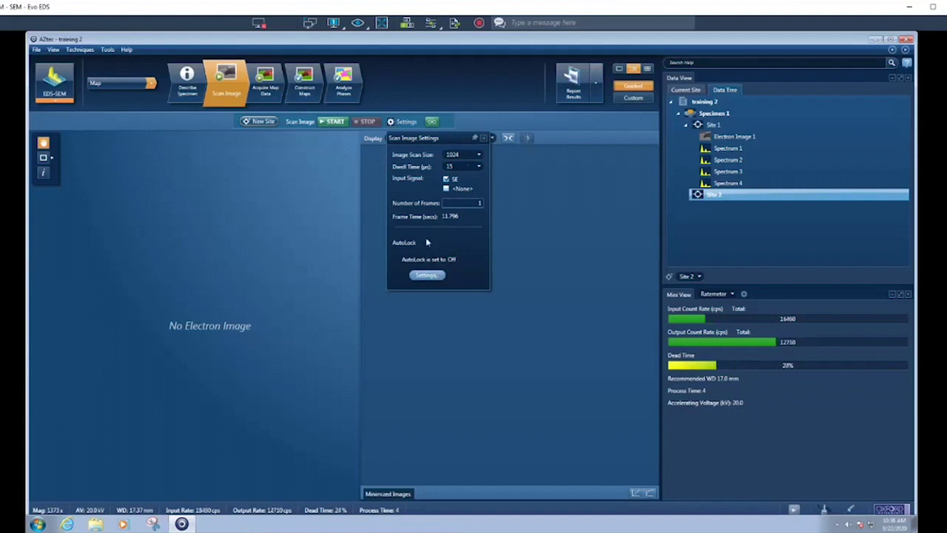
pyautogui.click(427, 276)
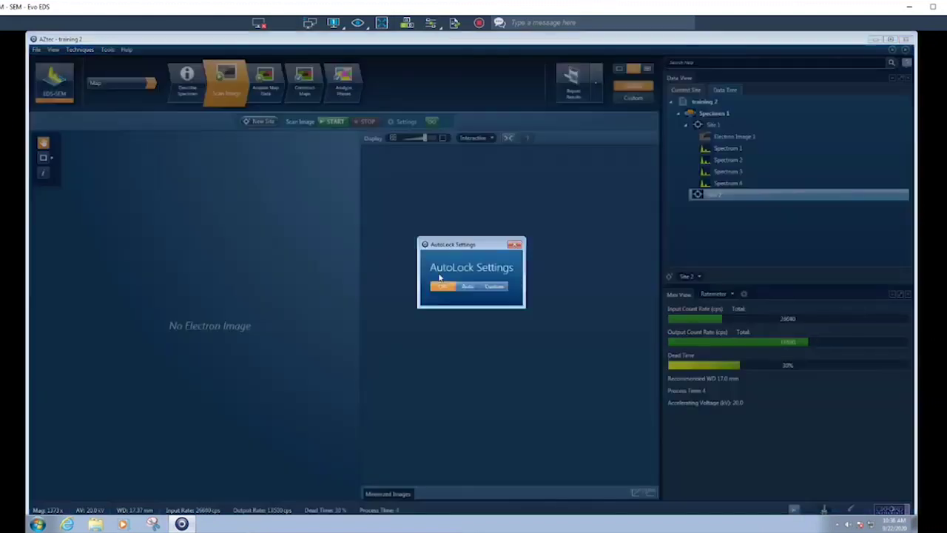
pyautogui.click(471, 287)
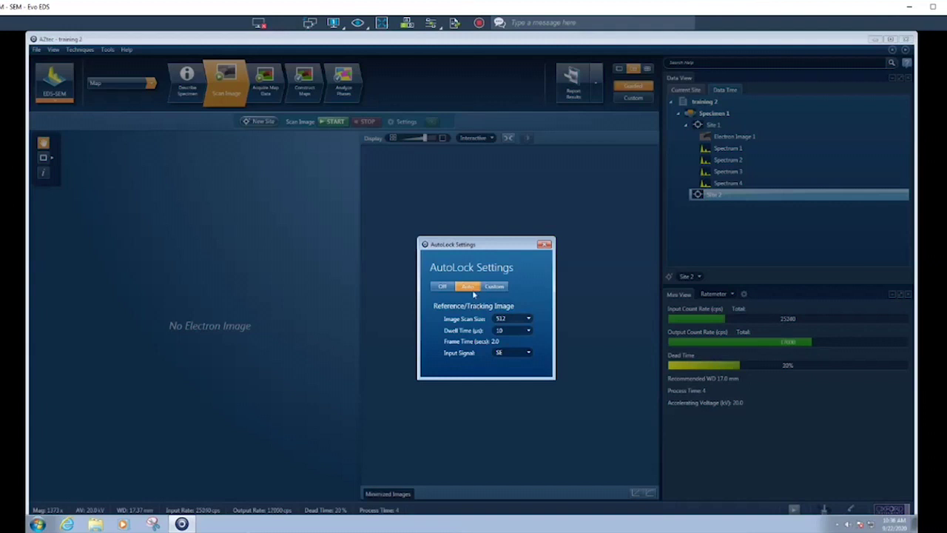
# Close the AutoLock settings and acquire Electron Image 2 for Site 2
pyautogui.click(546, 244)
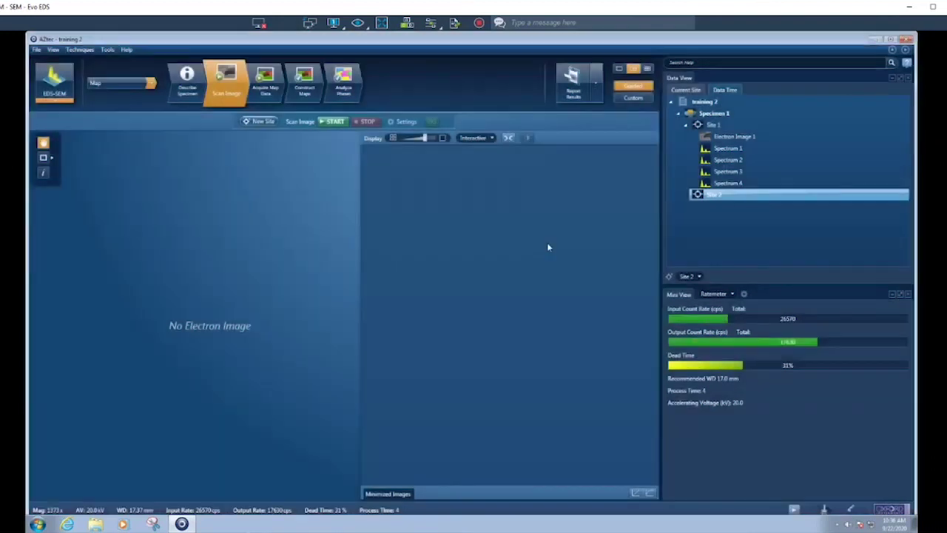
pyautogui.click(335, 122)
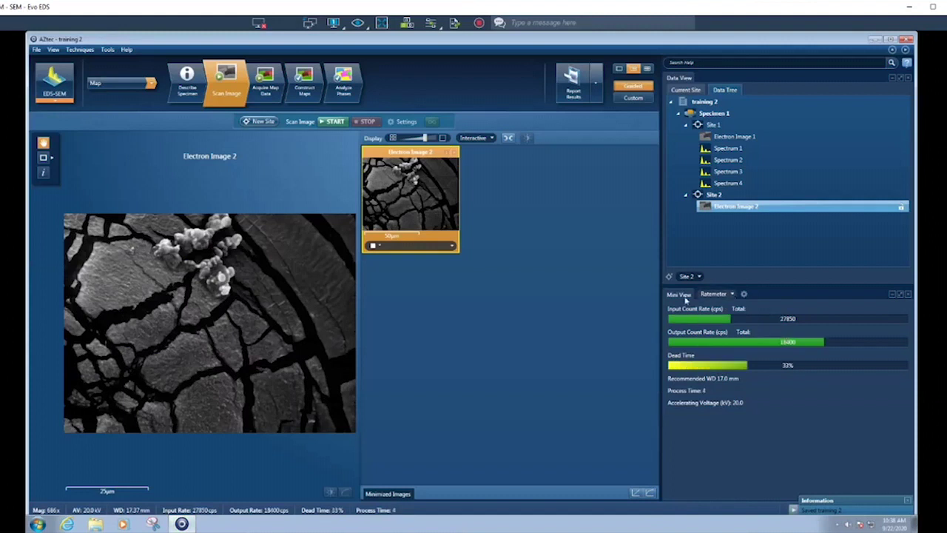
# Show AutoLock Information, then AutoLock History, then AutoLock Progression in the mini view
pyautogui.click(713, 295)
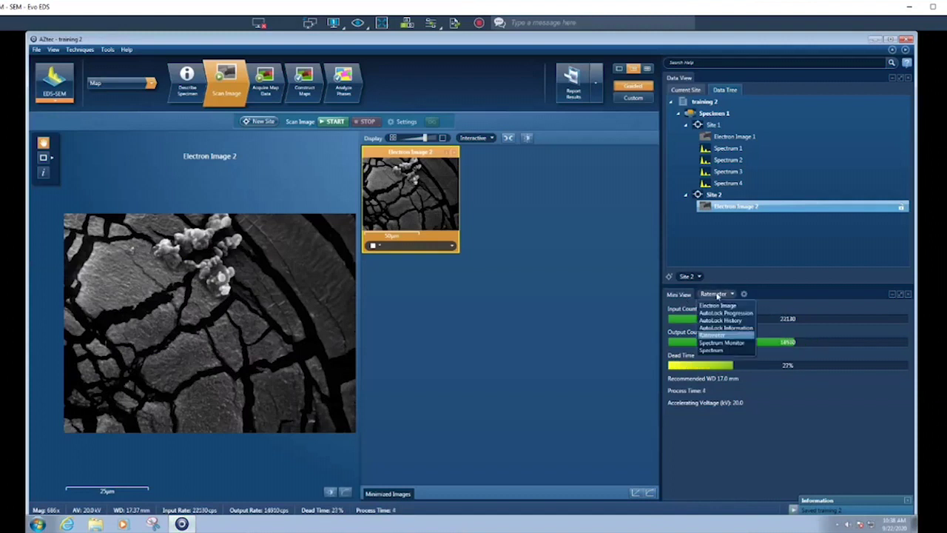
pyautogui.click(732, 327)
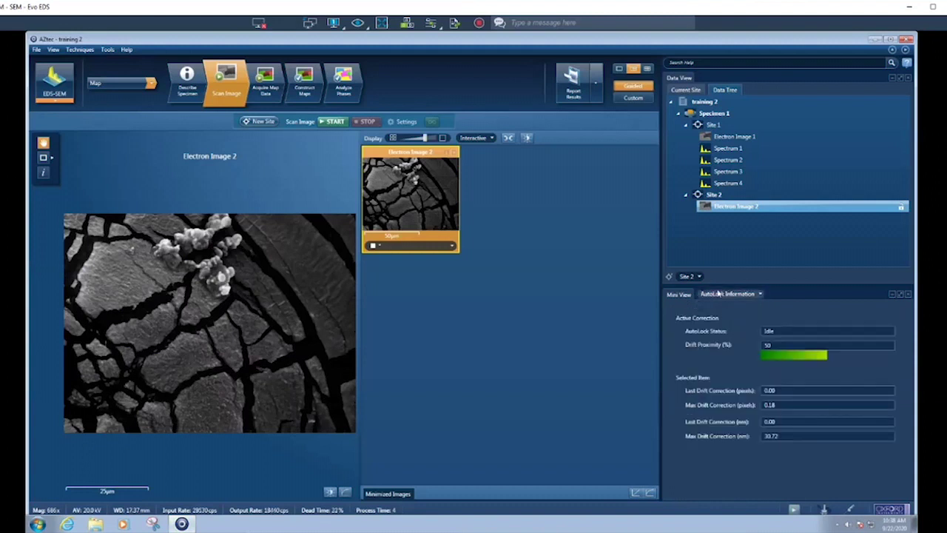
pyautogui.click(728, 294)
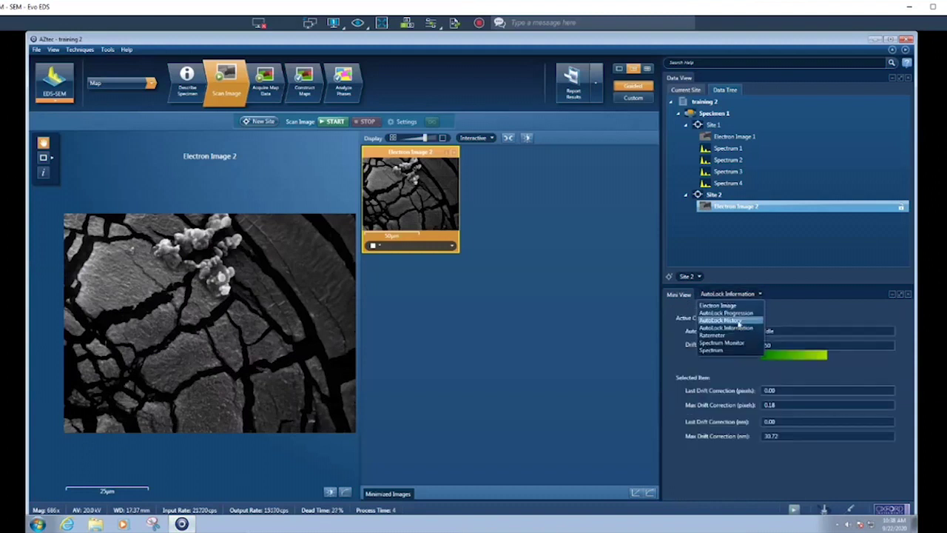
pyautogui.click(737, 319)
pyautogui.click(729, 295)
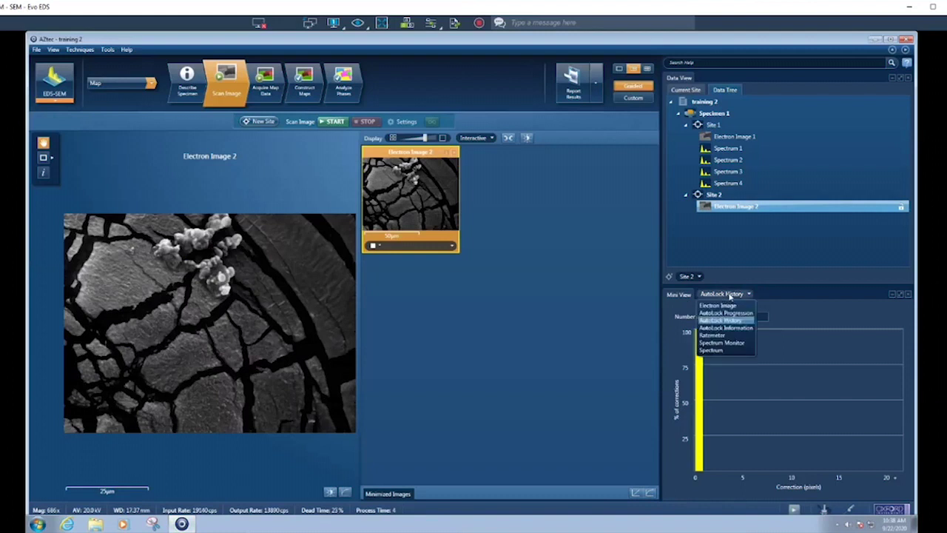
pyautogui.click(732, 314)
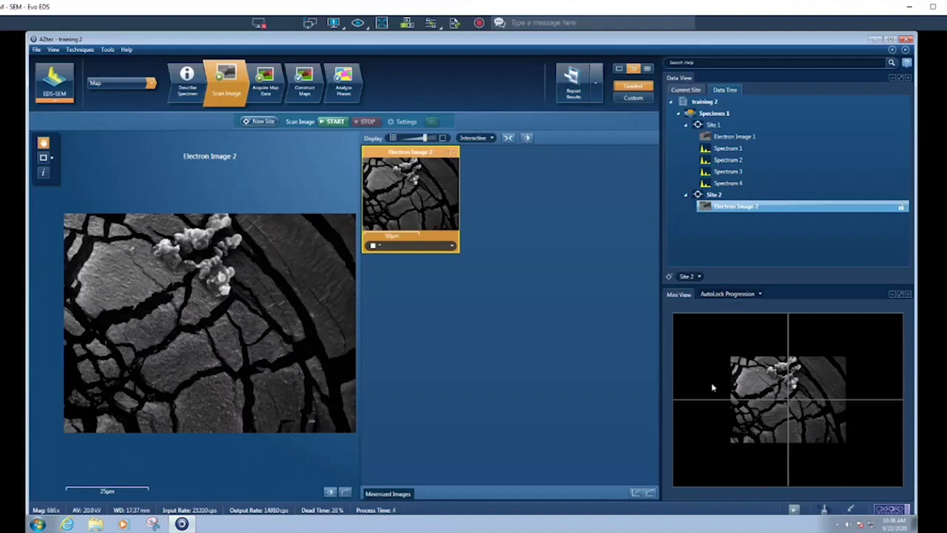
# Open Acquire Map Data for Site 2 with AutoLock Progression in the mini view
pyautogui.click(266, 81)
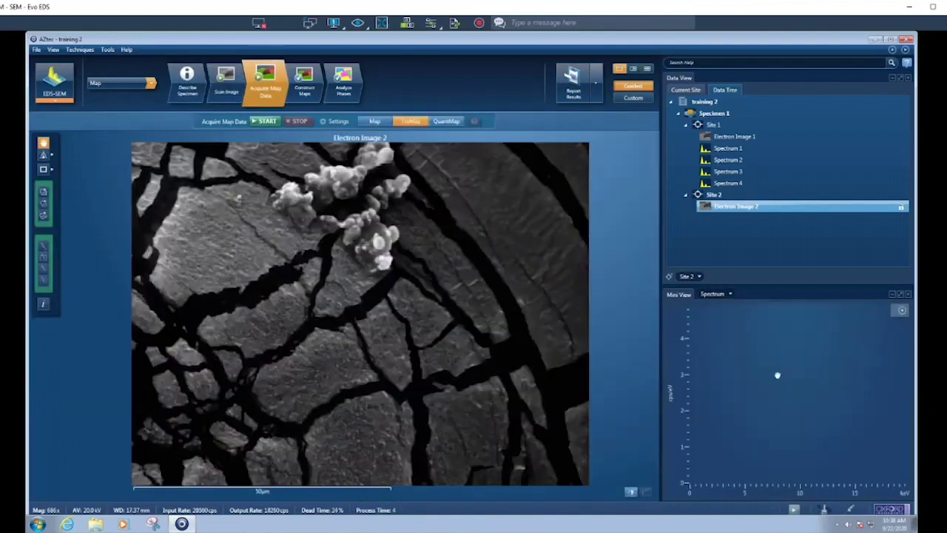
pyautogui.click(716, 295)
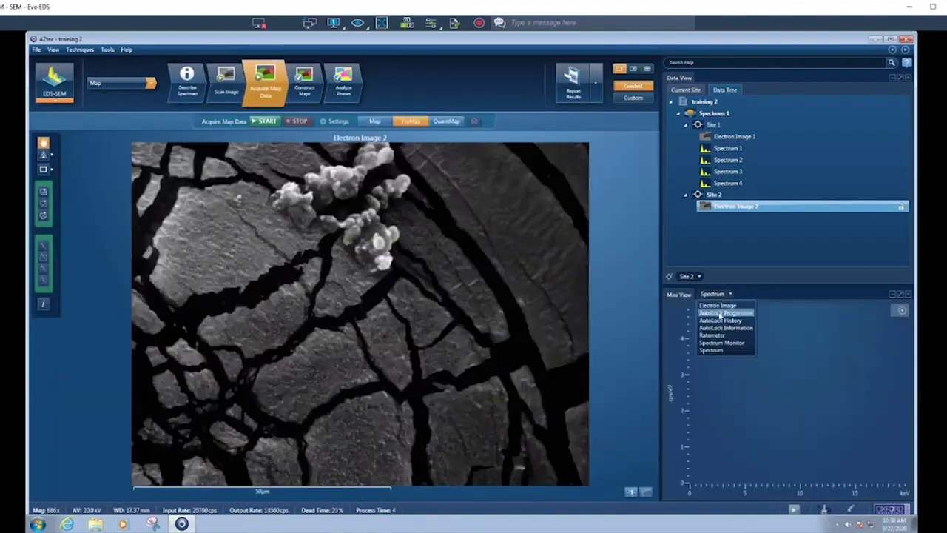
pyautogui.click(717, 309)
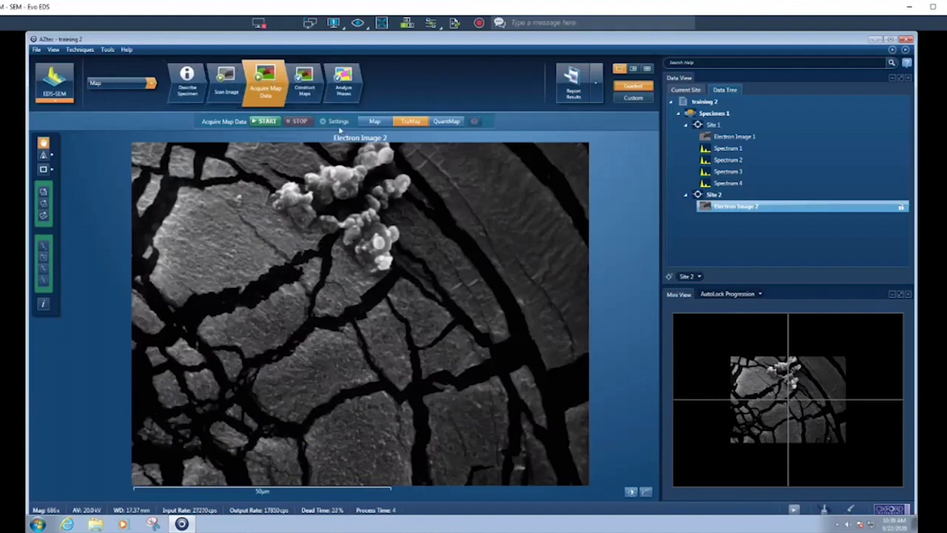
# Choose 512 as the EDS map resolution, cutting frame live time to 0:00:08
pyautogui.click(334, 122)
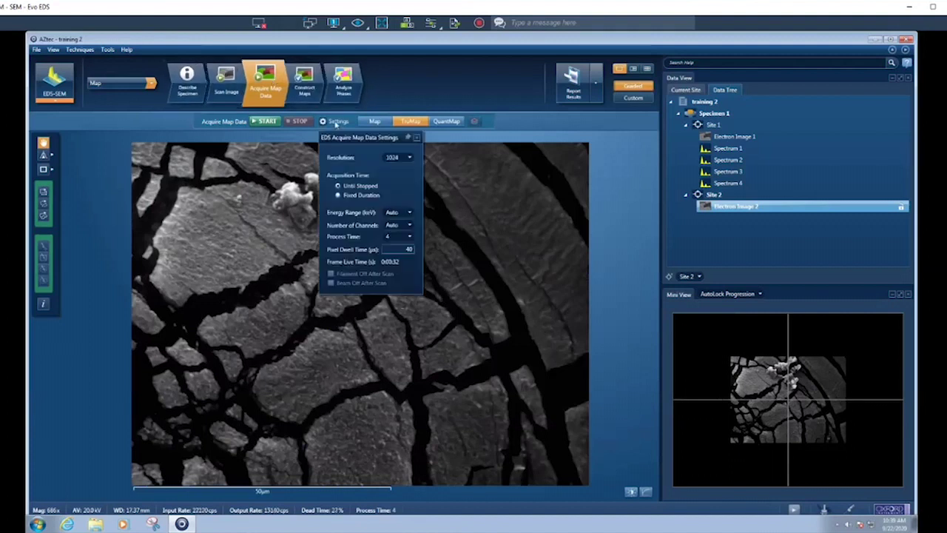
pyautogui.click(391, 158)
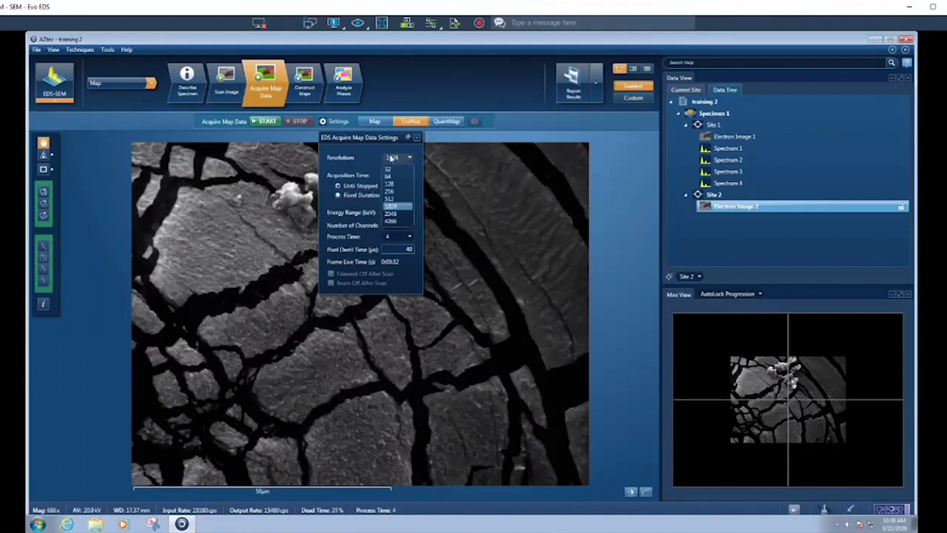
pyautogui.click(390, 199)
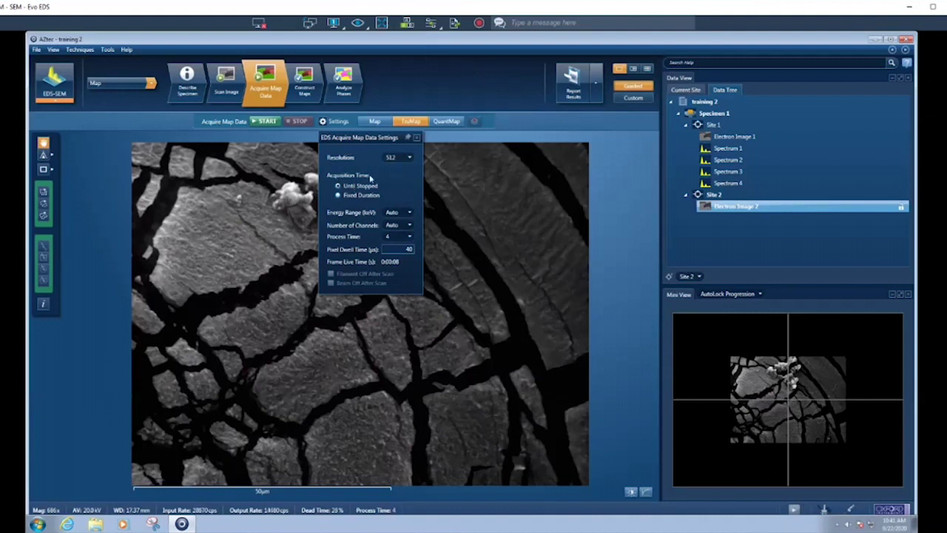
pyautogui.click(360, 196)
pyautogui.click(340, 196)
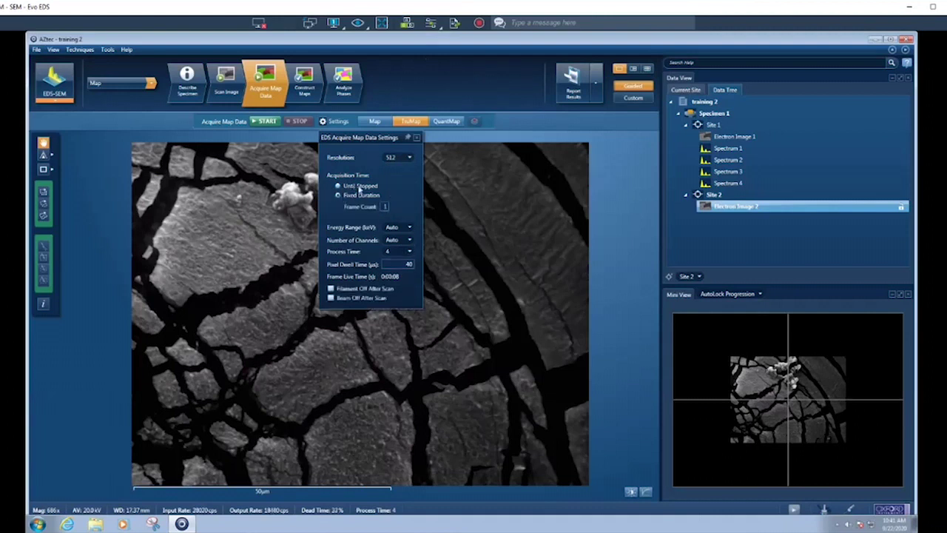
pyautogui.click(360, 186)
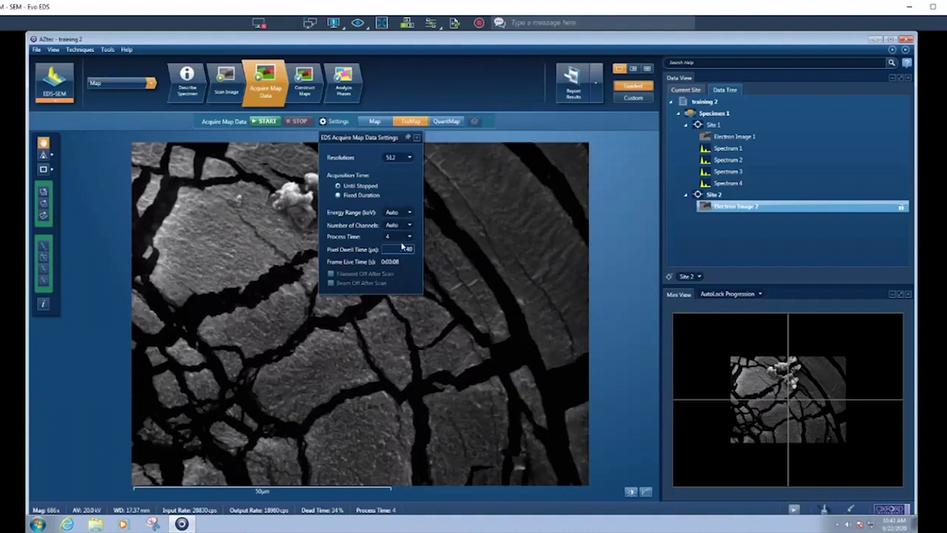
# Select the map Pixel Dwell Time value in the acquisition settings
pyautogui.doubleClick(403, 249)
pyautogui.doubleClick(399, 248)
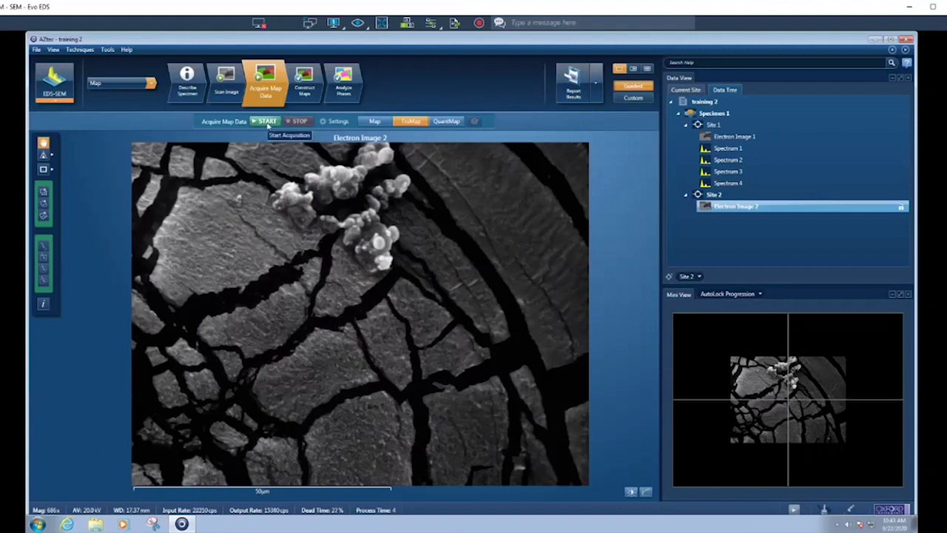
# Start EDS mapping of Site 2 and watch the C K, Au M and Cu K maps in Construct Maps
pyautogui.click(264, 122)
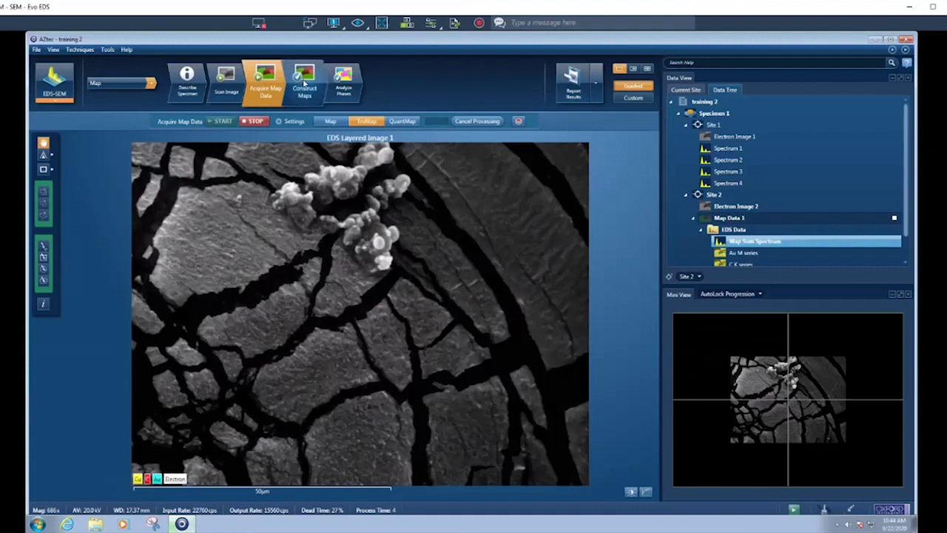
pyautogui.click(304, 83)
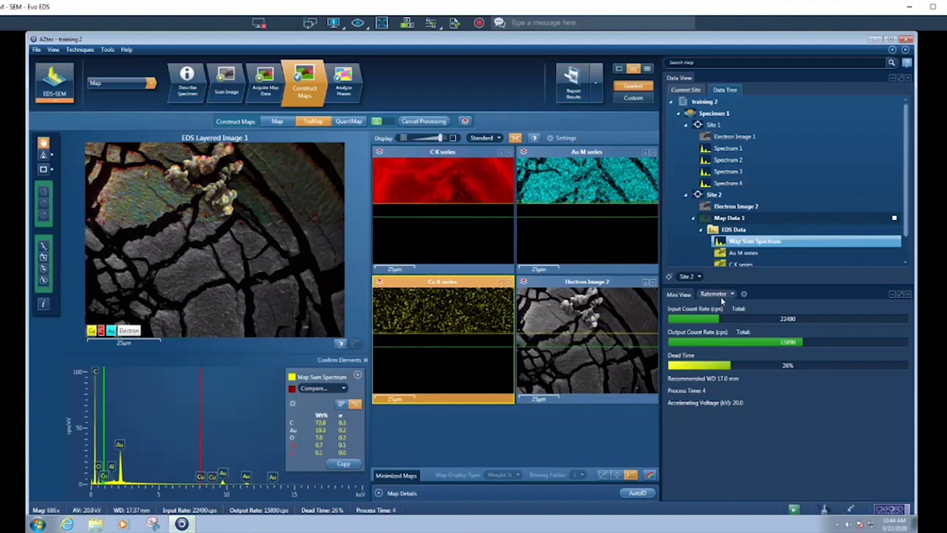
# Replace the ratemeter in the mini view with the AutoLock Progression drift-tracking image
pyautogui.click(716, 294)
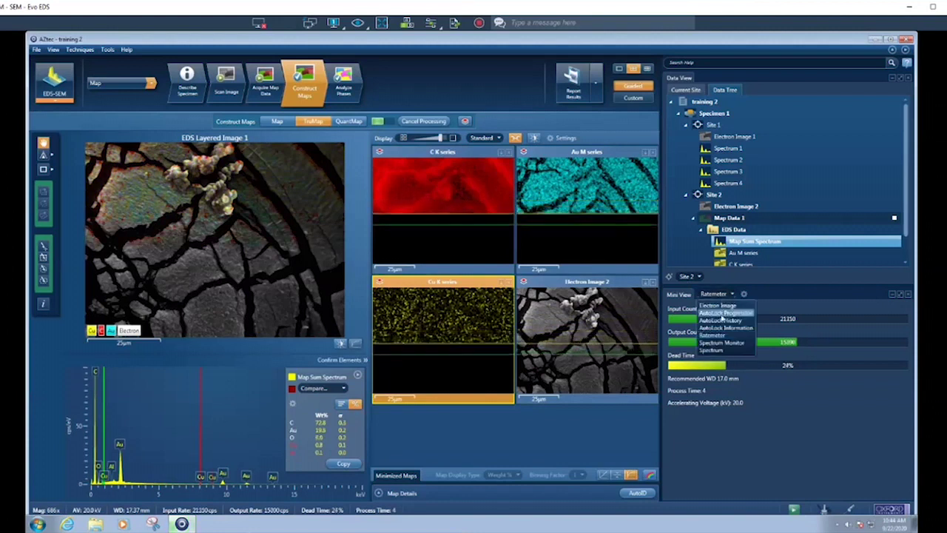
pyautogui.click(721, 313)
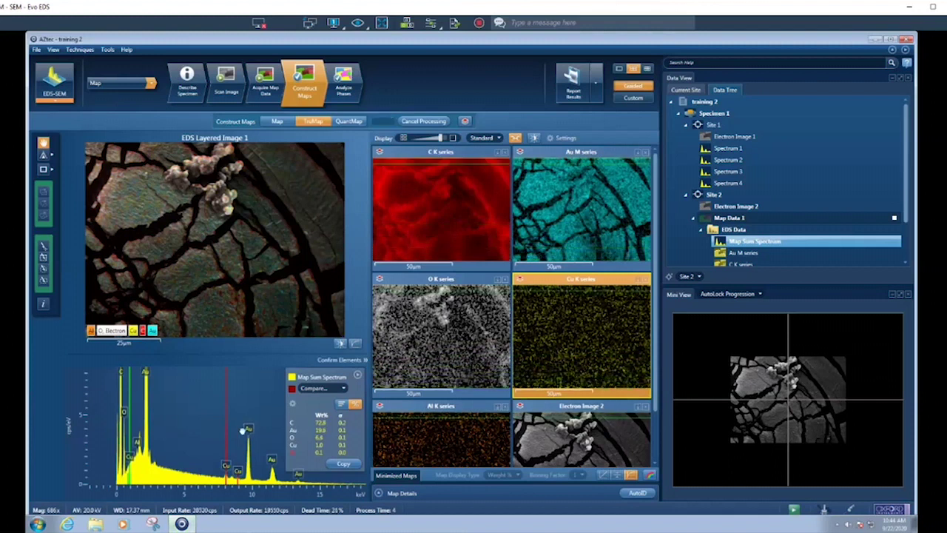
# Switch the mini view from AutoLock History to AutoLock Information, showing Idle status
pyautogui.click(727, 293)
pyautogui.click(720, 320)
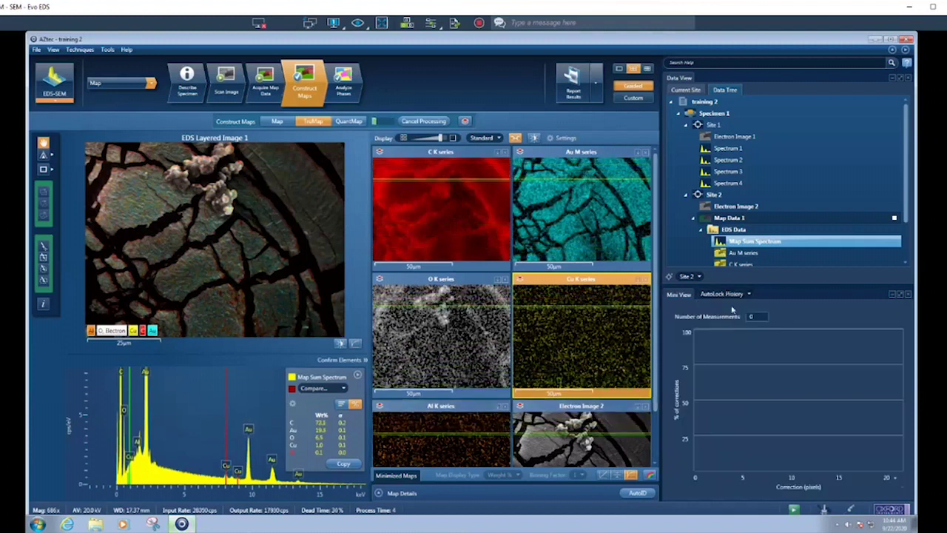
pyautogui.click(734, 294)
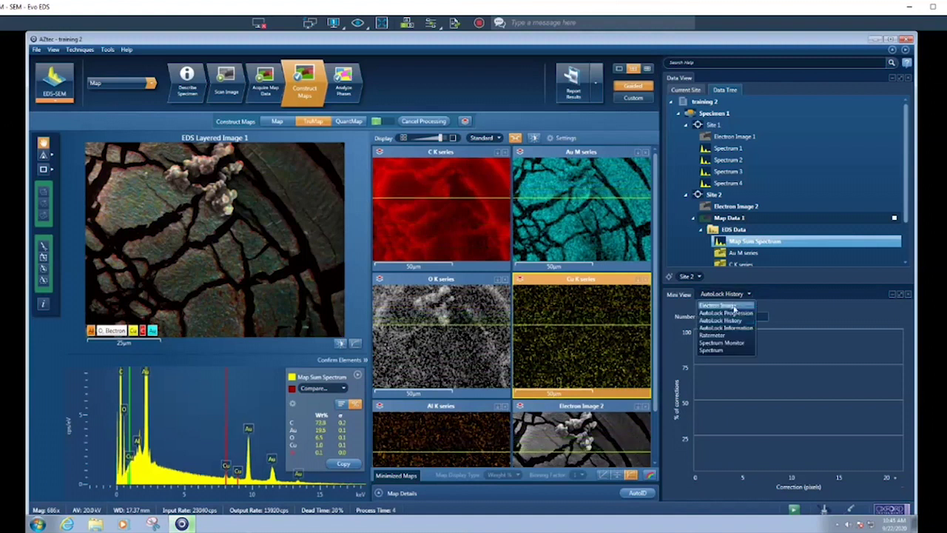
pyautogui.click(731, 330)
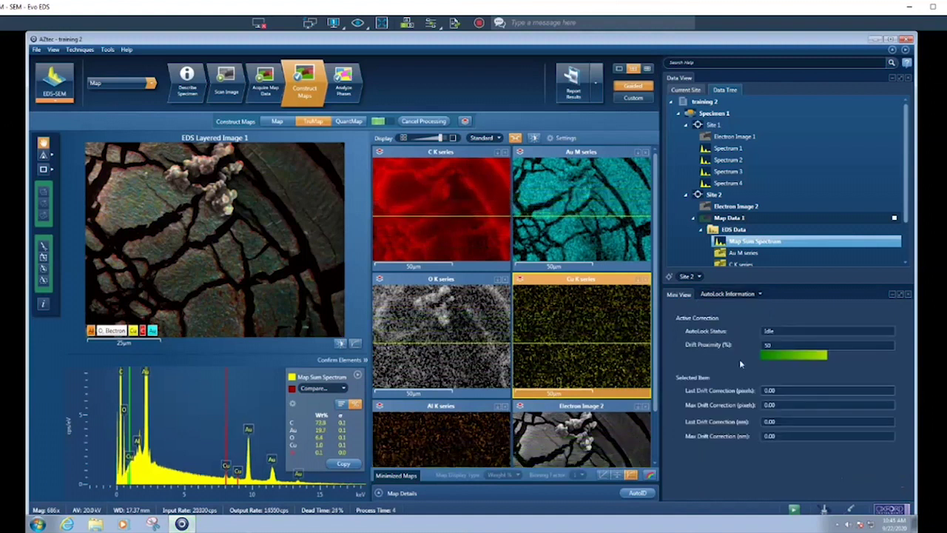
pyautogui.click(728, 294)
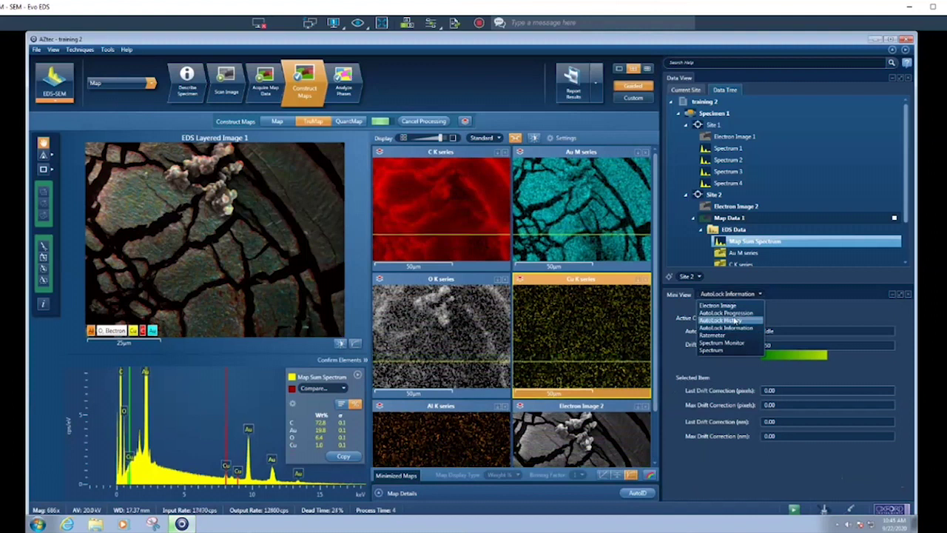
pyautogui.click(798, 302)
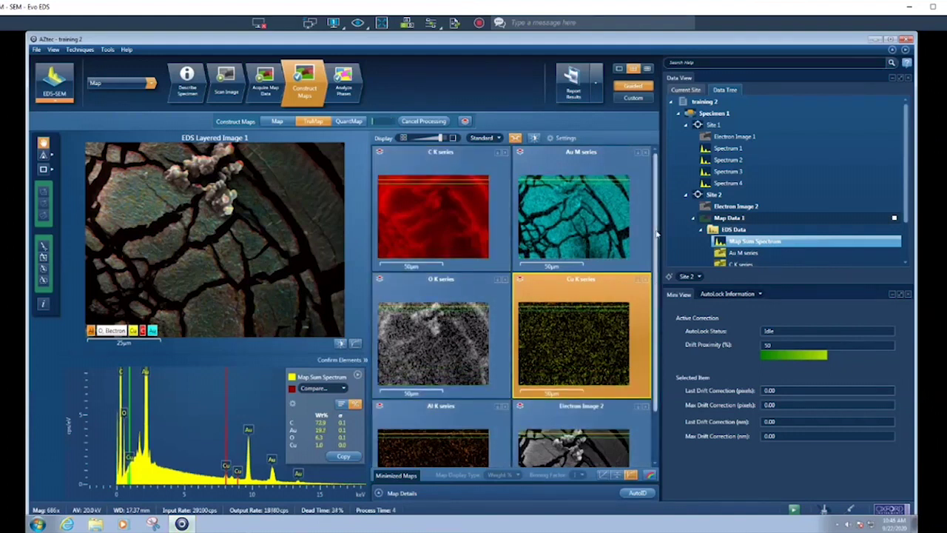
# Show AutoLock History in the mini view and select the C K series carbon map tile
pyautogui.click(730, 294)
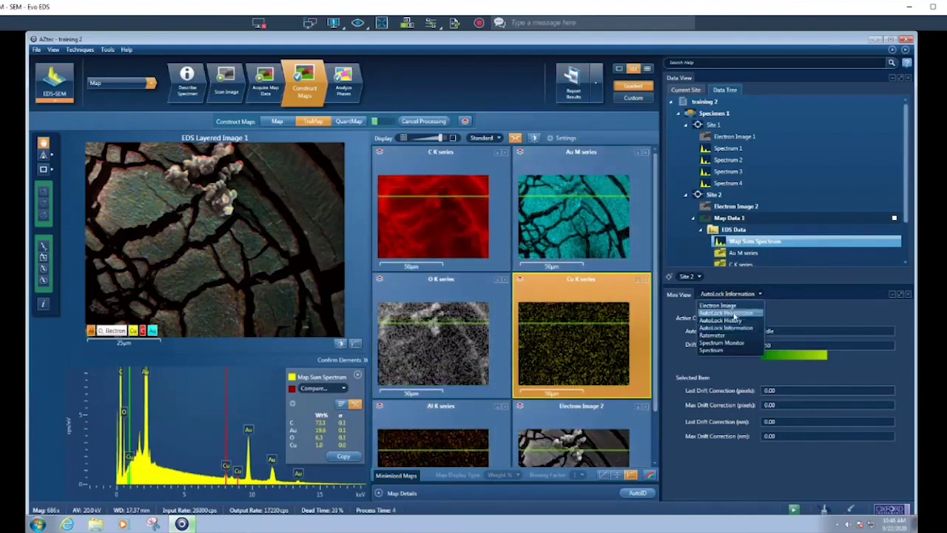
pyautogui.click(725, 319)
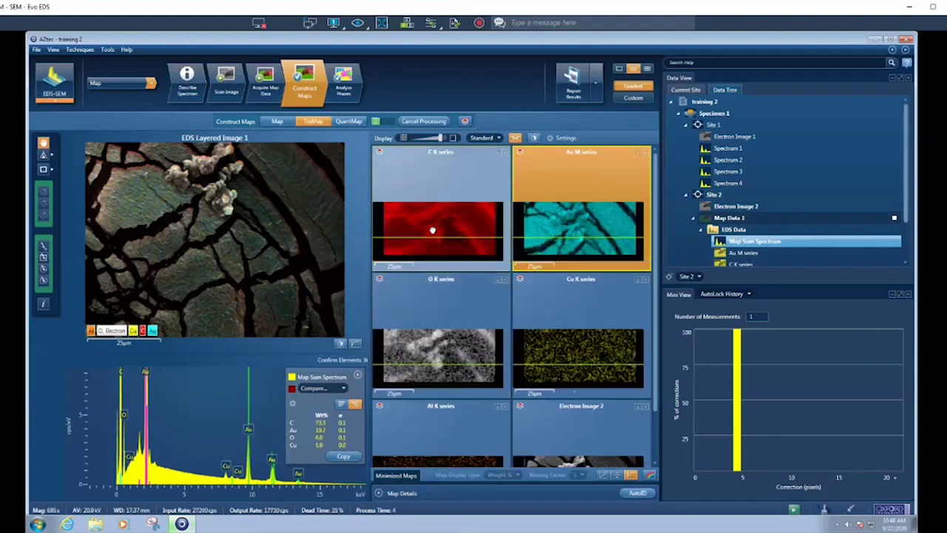
pyautogui.click(433, 228)
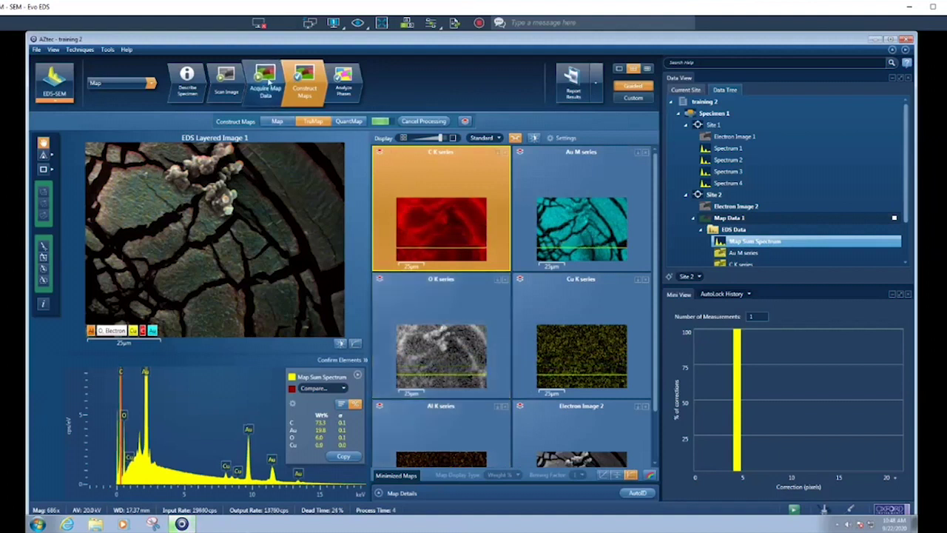
# Stop the map acquisition, return to Scan Image with Electron Image 2, and reveal the EDS Data series
pyautogui.click(268, 81)
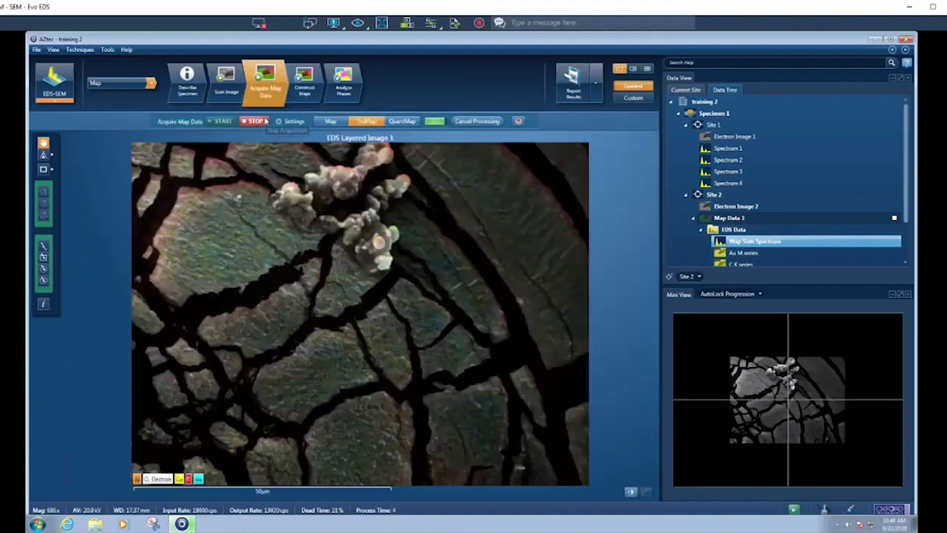
pyautogui.click(244, 119)
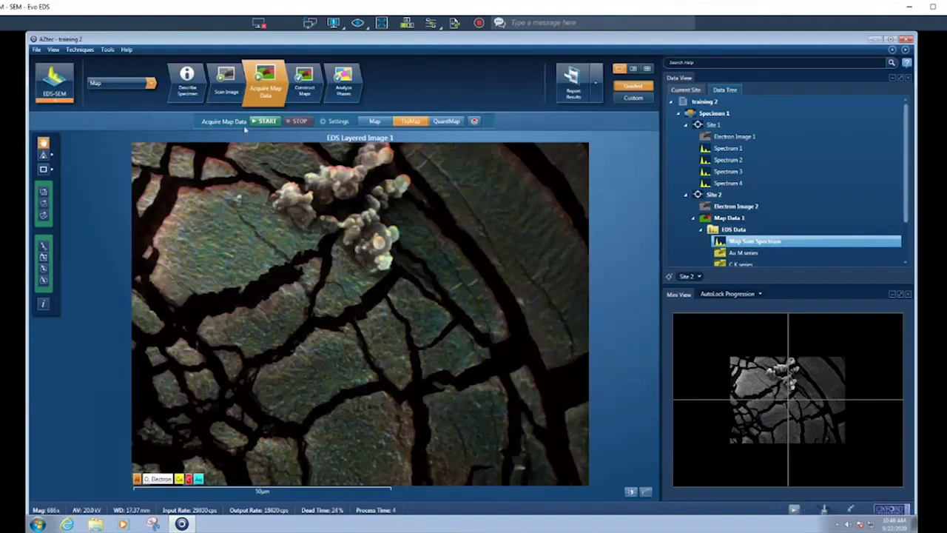
pyautogui.click(226, 83)
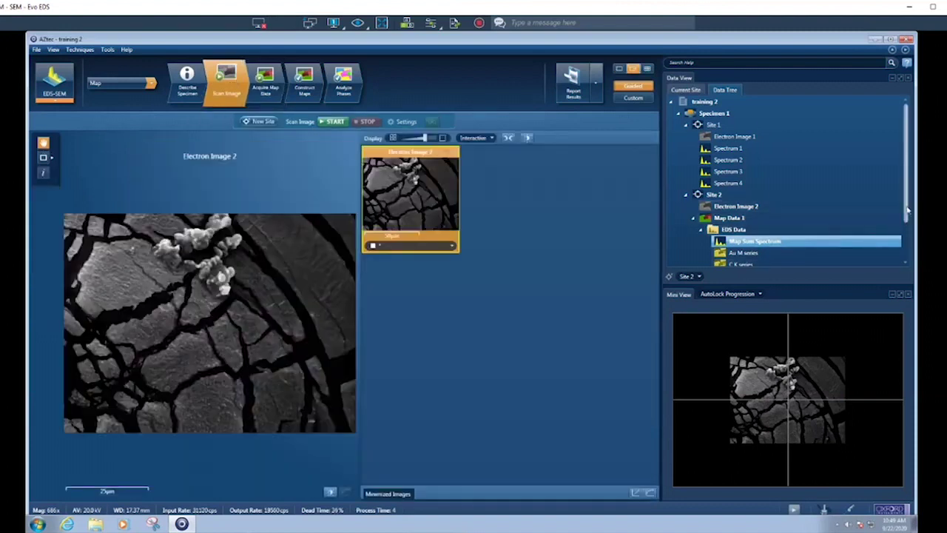
pyautogui.moveTo(907, 206); pyautogui.dragTo(907, 248)
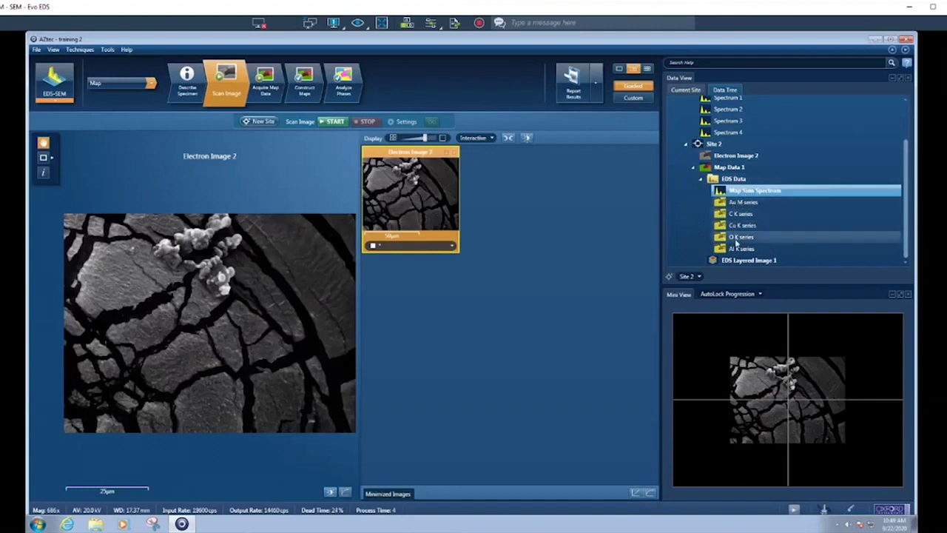
# In Construct Maps, reconstruct point Spectrum 5 on the upper-left grain of EDS Layered Image 1
pyautogui.click(304, 81)
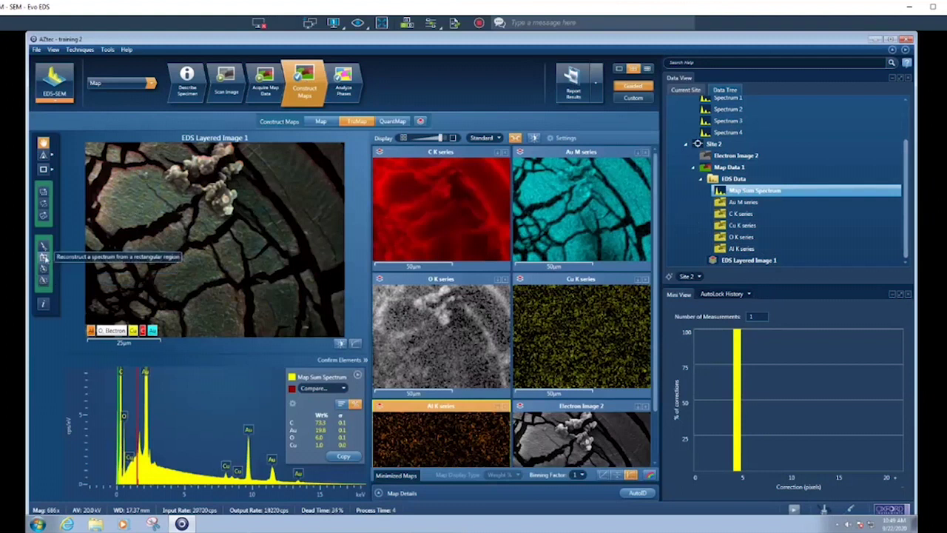
pyautogui.scroll(2, 136, 191)
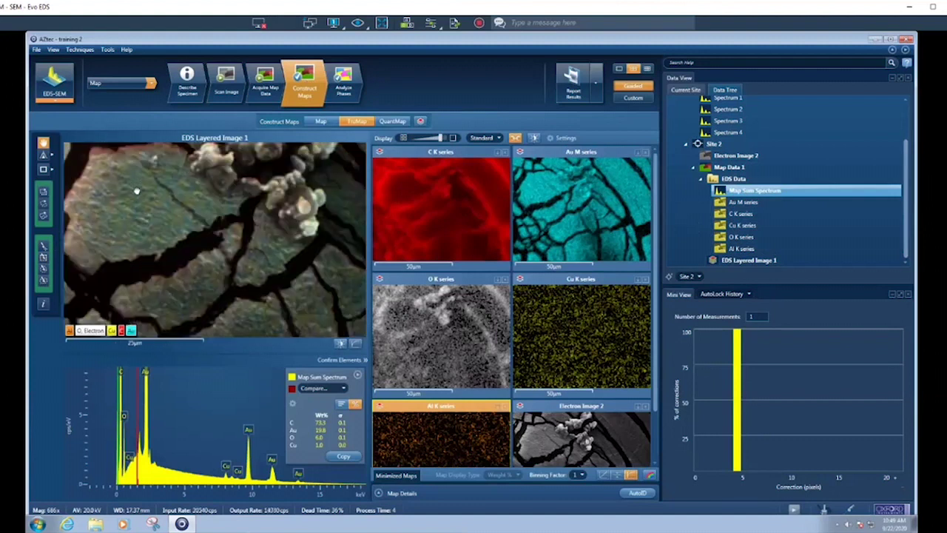
pyautogui.click(43, 246)
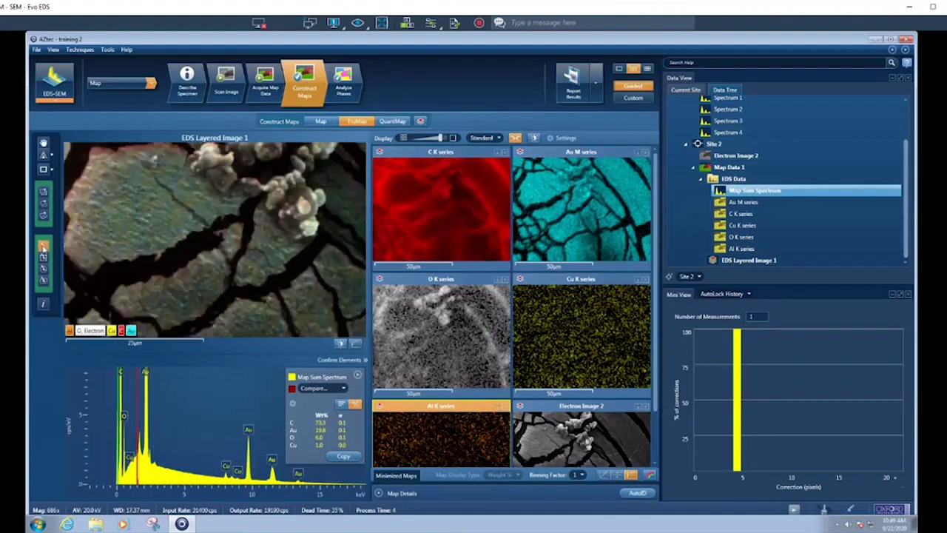
pyautogui.click(110, 196)
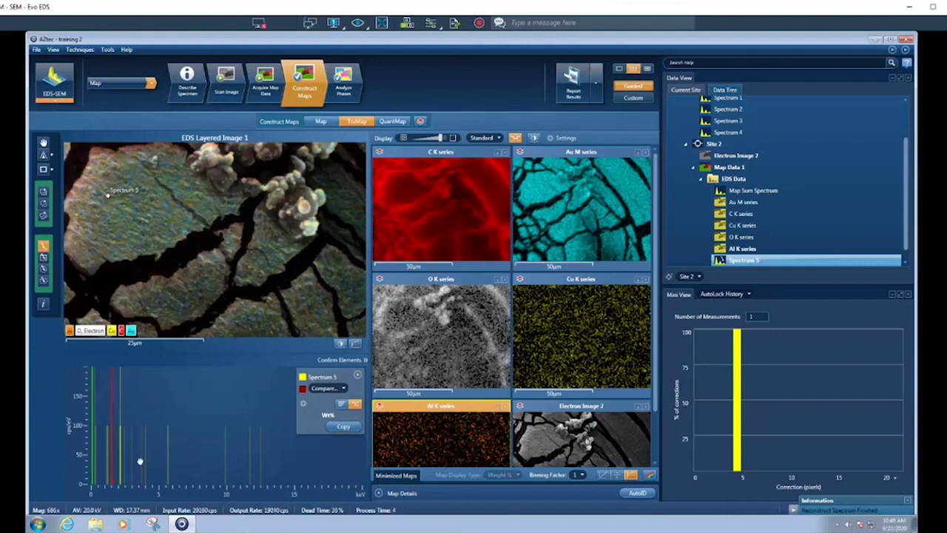
pyautogui.scroll(-2, 149, 426)
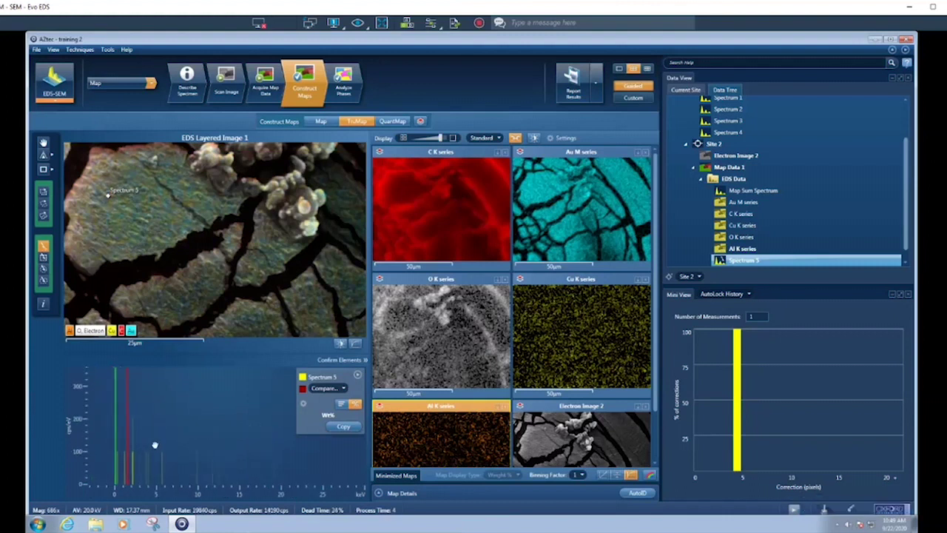
pyautogui.scroll(2, 148, 452)
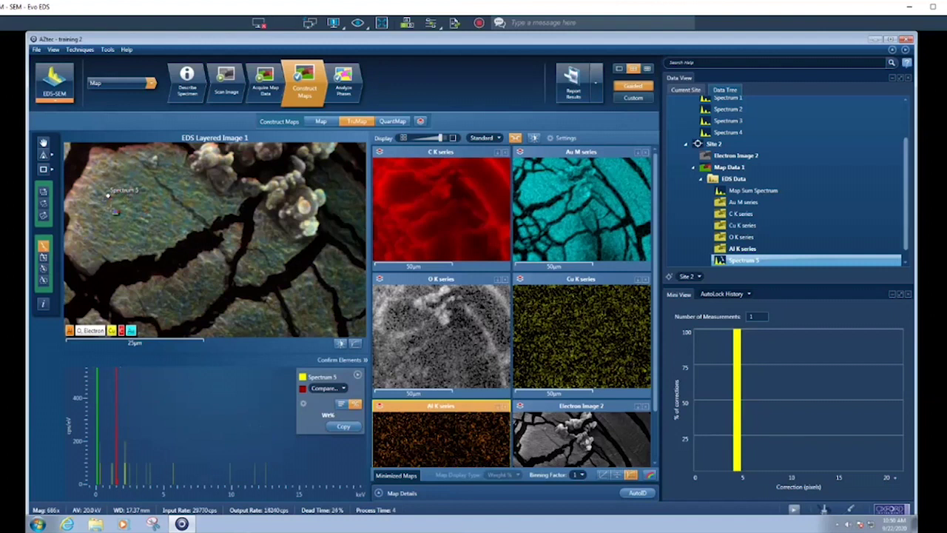
# Reconstruct Spectra 6–9 from freehand regions on the upper-left grain, then trace a larger outline
pyautogui.click(43, 280)
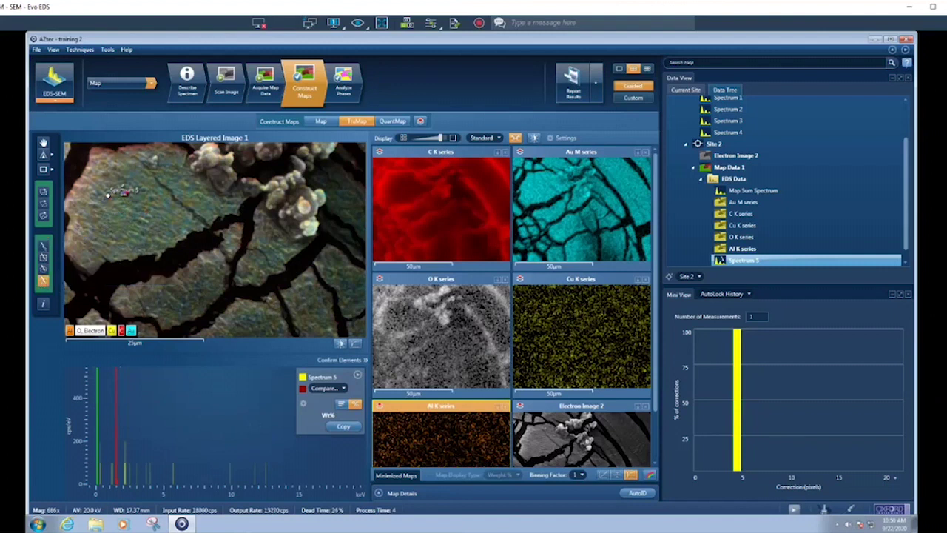
pyautogui.moveTo(108, 195)
pyautogui.mouseDown()
pyautogui.moveTo(104, 181)
pyautogui.moveTo(96, 200)
pyautogui.moveTo(116, 214)
pyautogui.moveTo(125, 203)
pyautogui.moveTo(111, 185)
pyautogui.mouseUp()
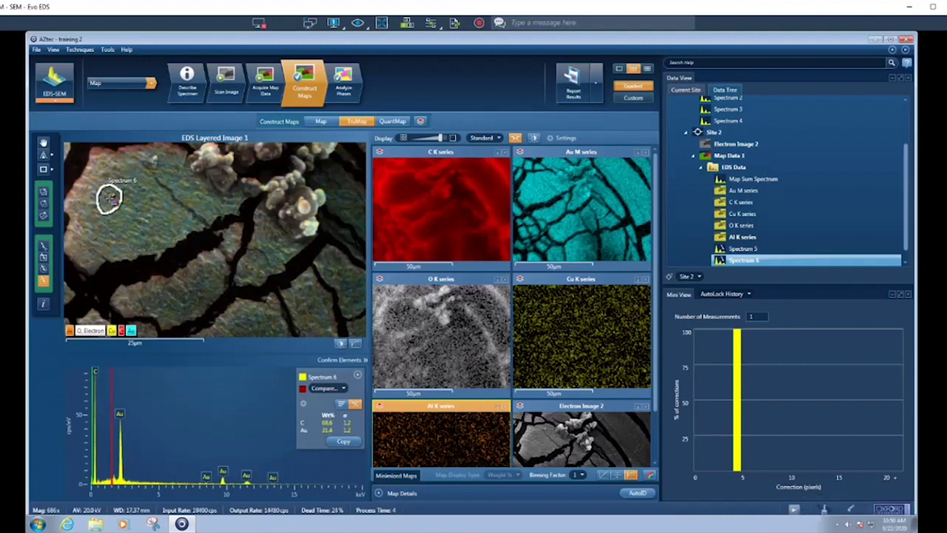
pyautogui.click(109, 196)
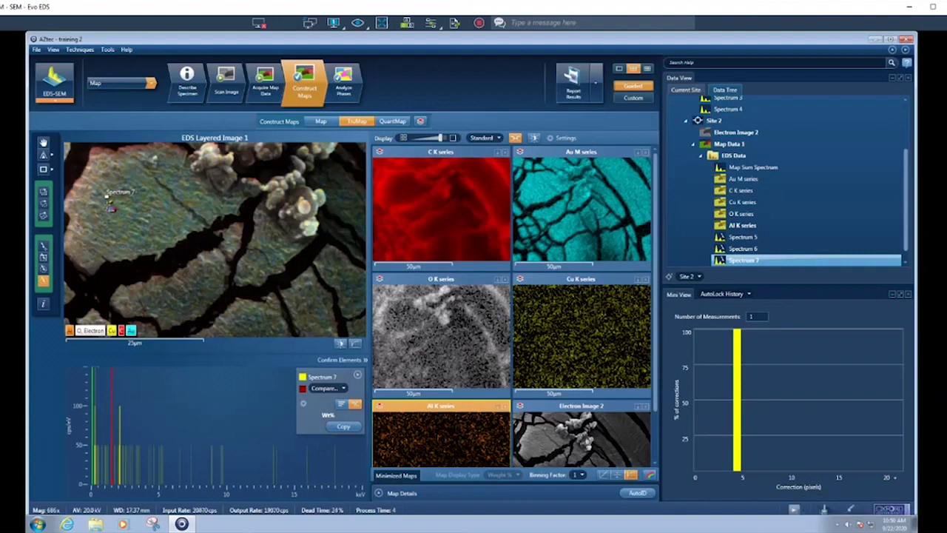
pyautogui.click(108, 207)
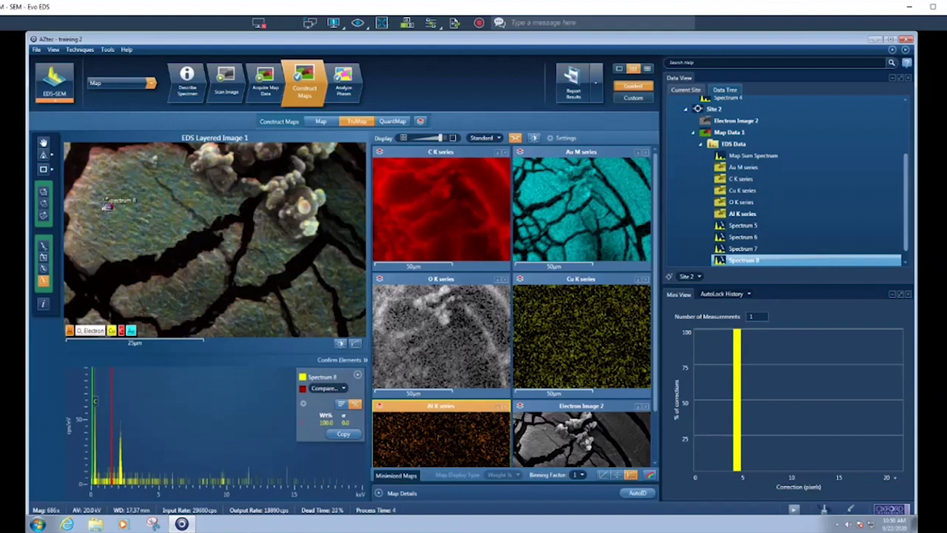
pyautogui.click(106, 205)
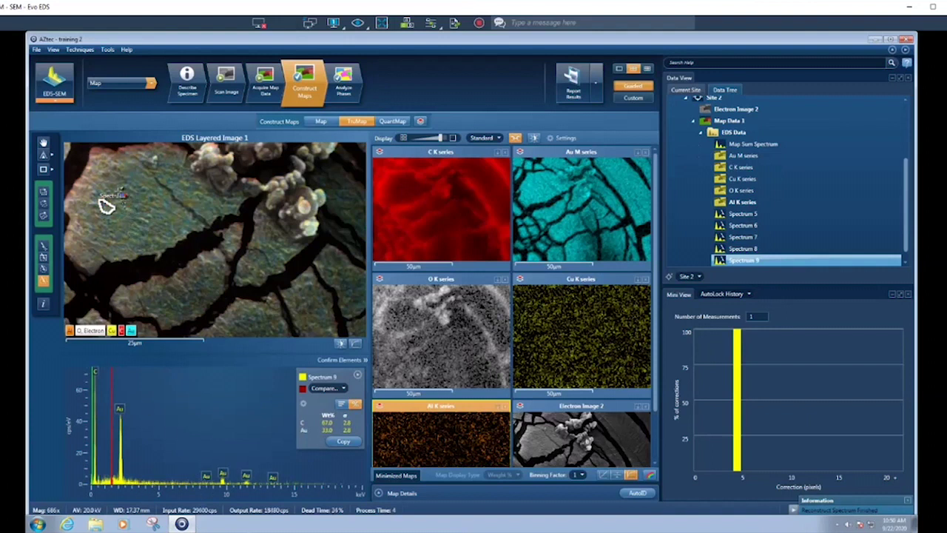
pyautogui.moveTo(103, 201)
pyautogui.mouseDown()
pyautogui.moveTo(88, 194)
pyautogui.moveTo(88, 218)
pyautogui.moveTo(104, 233)
pyautogui.moveTo(144, 230)
pyautogui.moveTo(144, 219)
pyautogui.mouseUp()
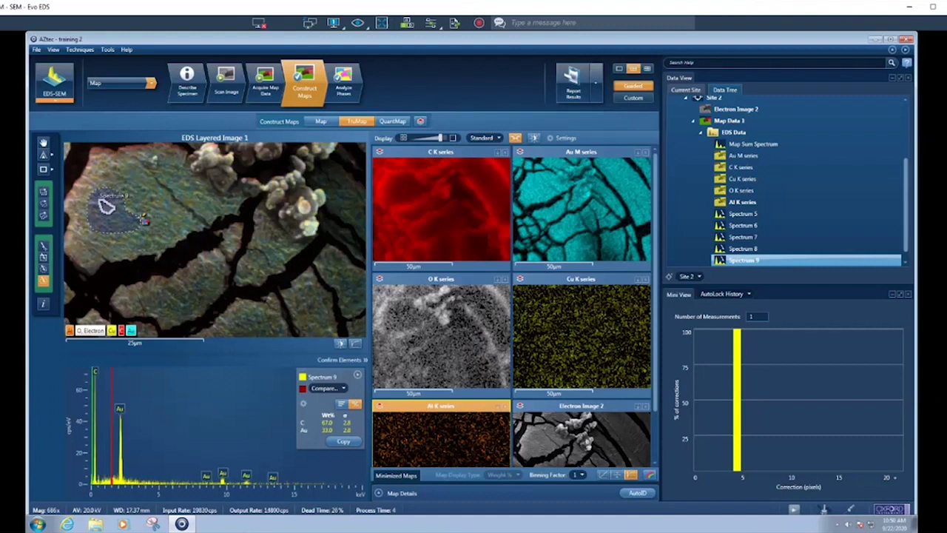
# Close the freehand outline to create Spectrum 10 (C 64.7, Au 30.3, O 3.9, Cu 1.1 wt%)
pyautogui.click(107, 206)
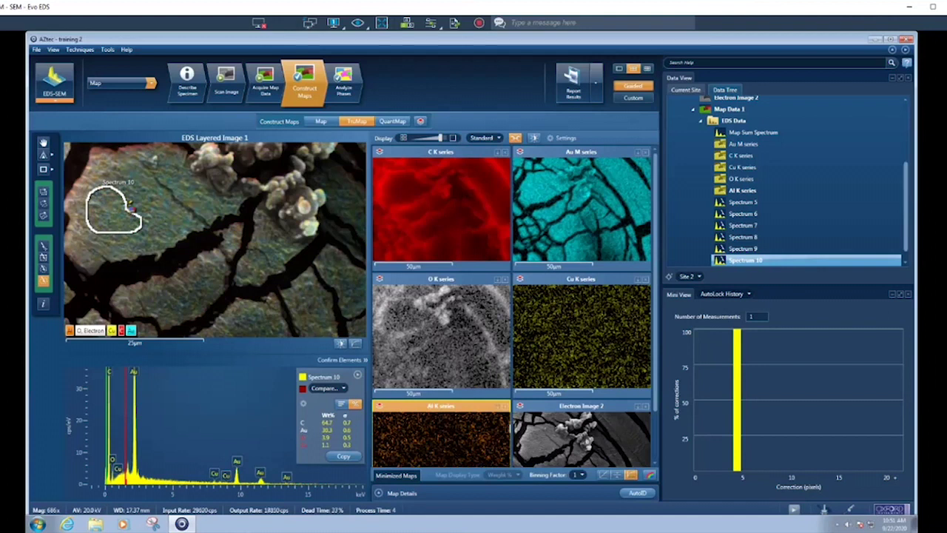
# Switch the analysis mode to Point & ID, view the electron image, then return to Map mode
pyautogui.click(142, 84)
pyautogui.click(131, 104)
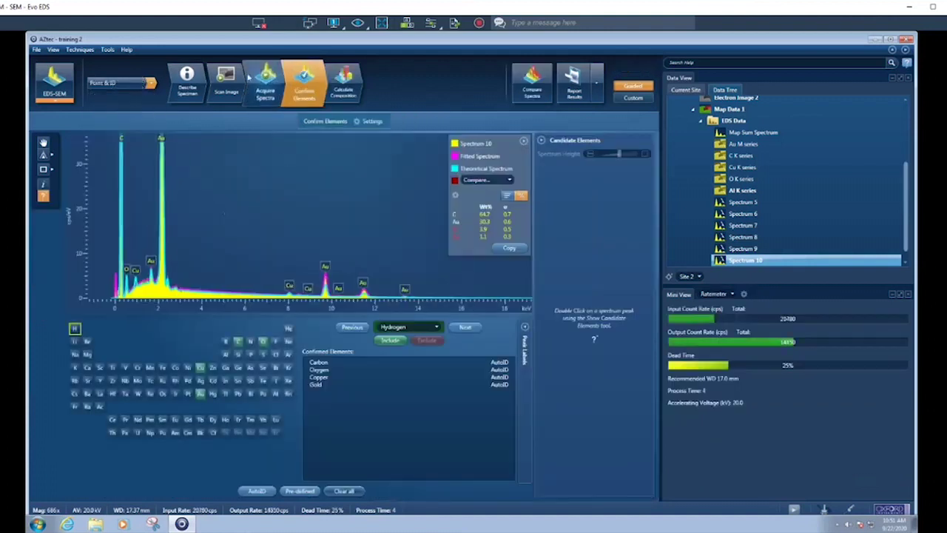
pyautogui.click(226, 81)
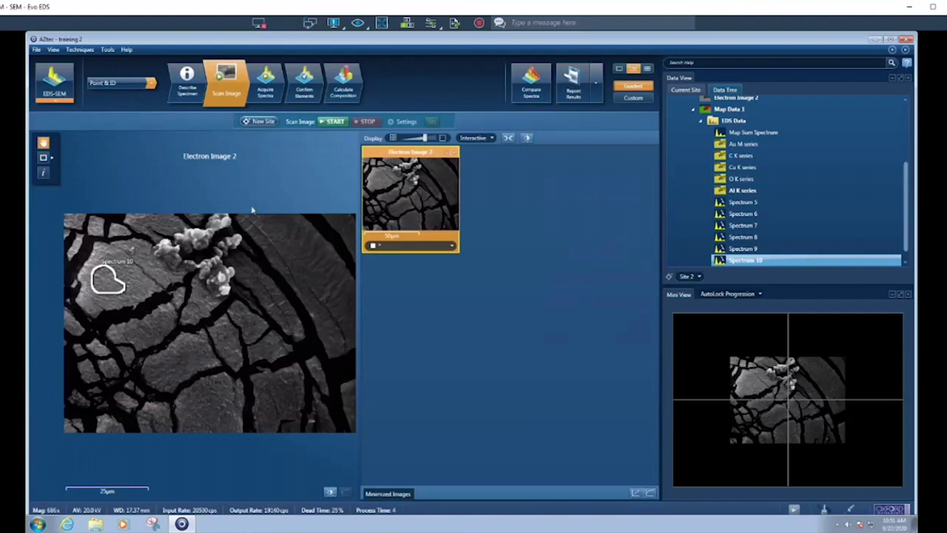
pyautogui.click(119, 83)
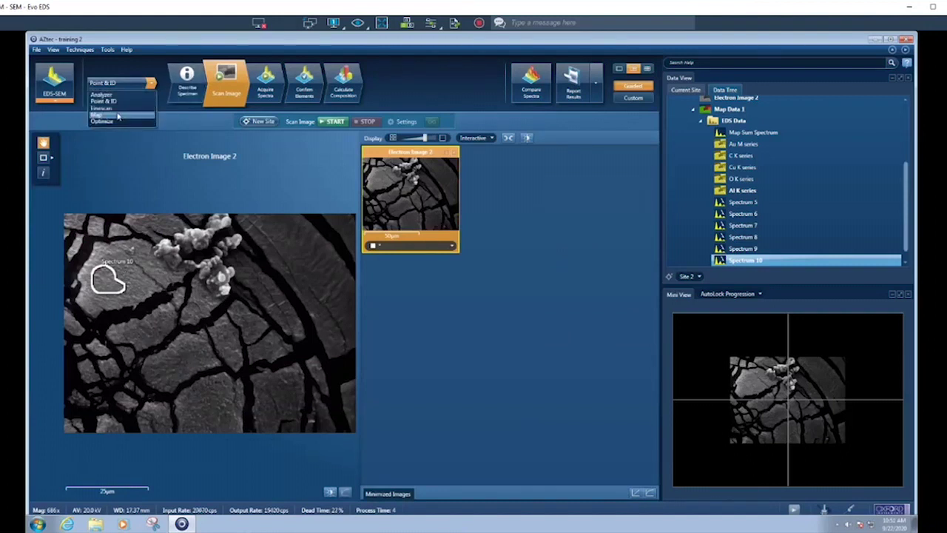
pyautogui.click(120, 115)
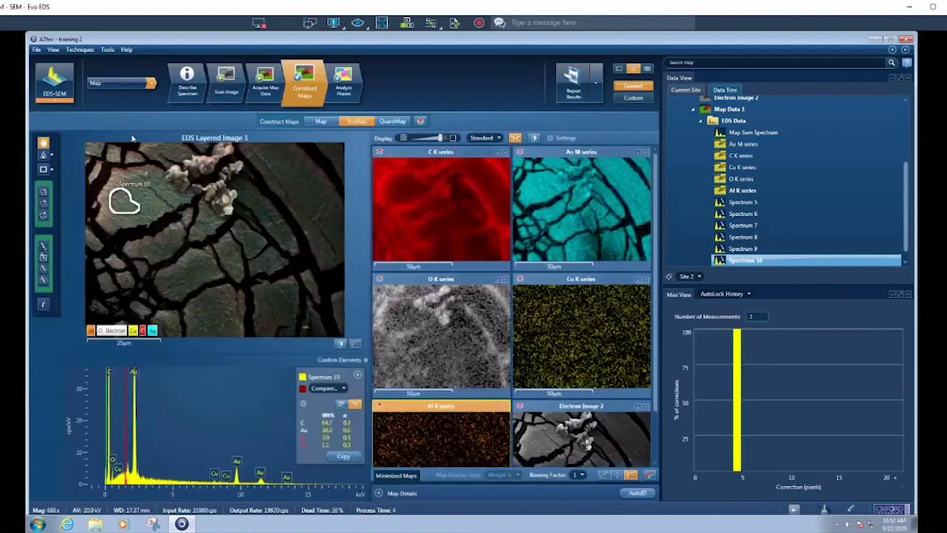